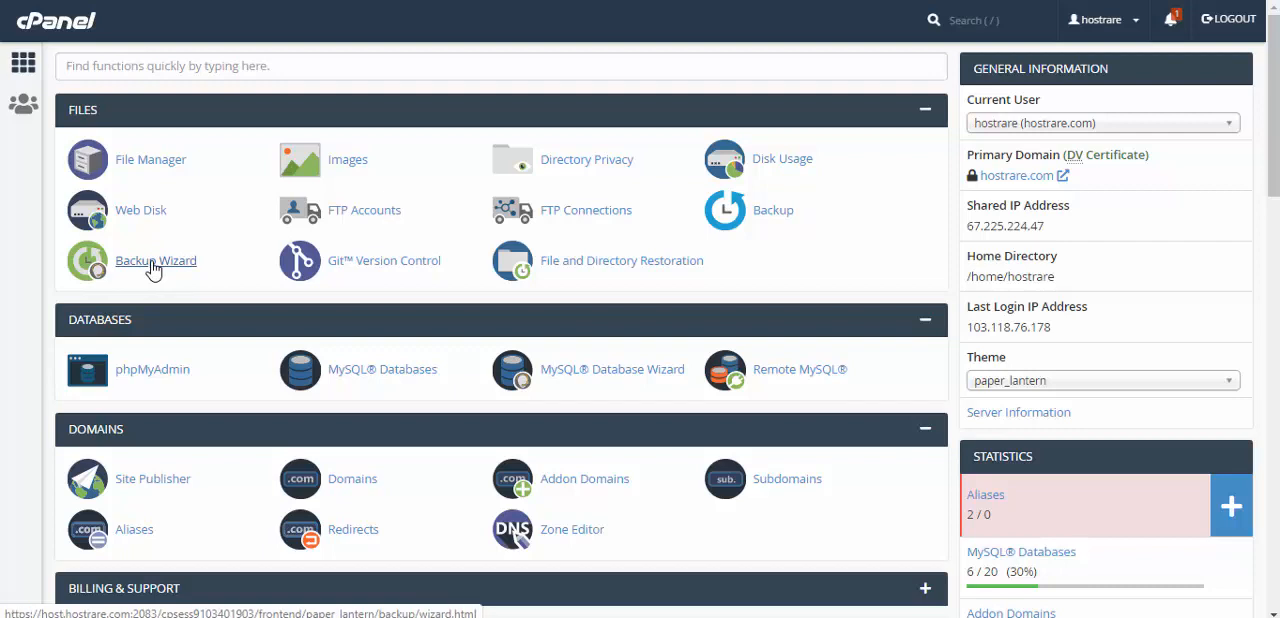
# Step: Open the full backup generation page through the Backup Wizard's Back Up option
pyautogui.click(153, 262)
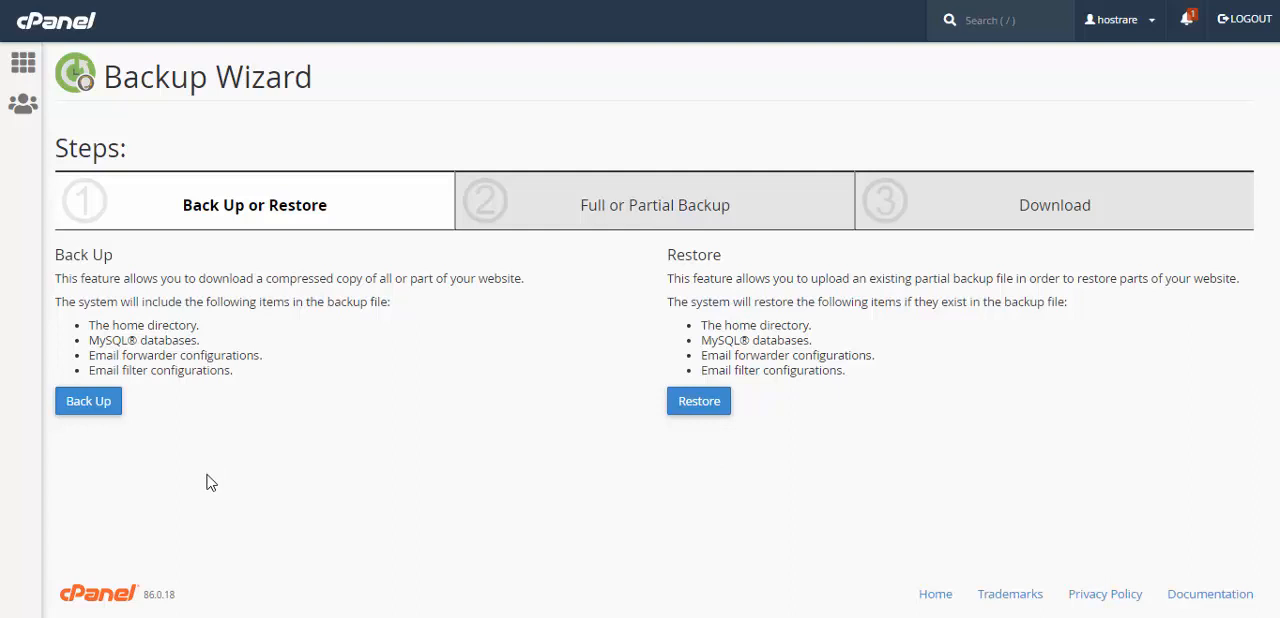
pyautogui.click(94, 403)
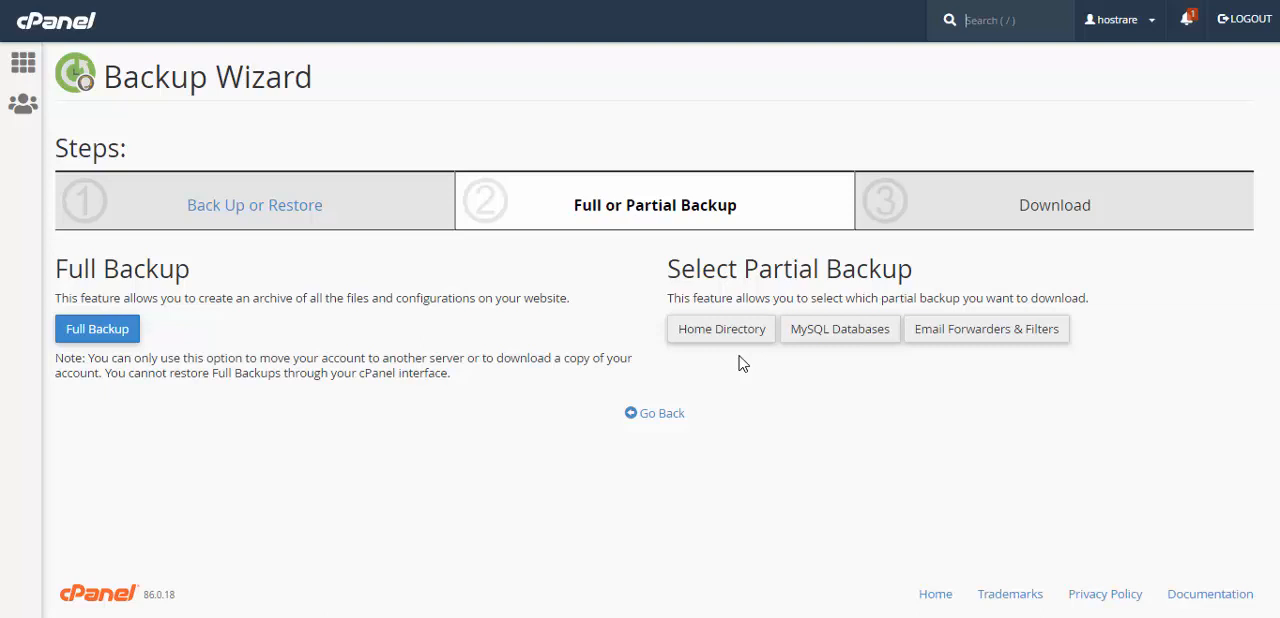
pyautogui.click(79, 341)
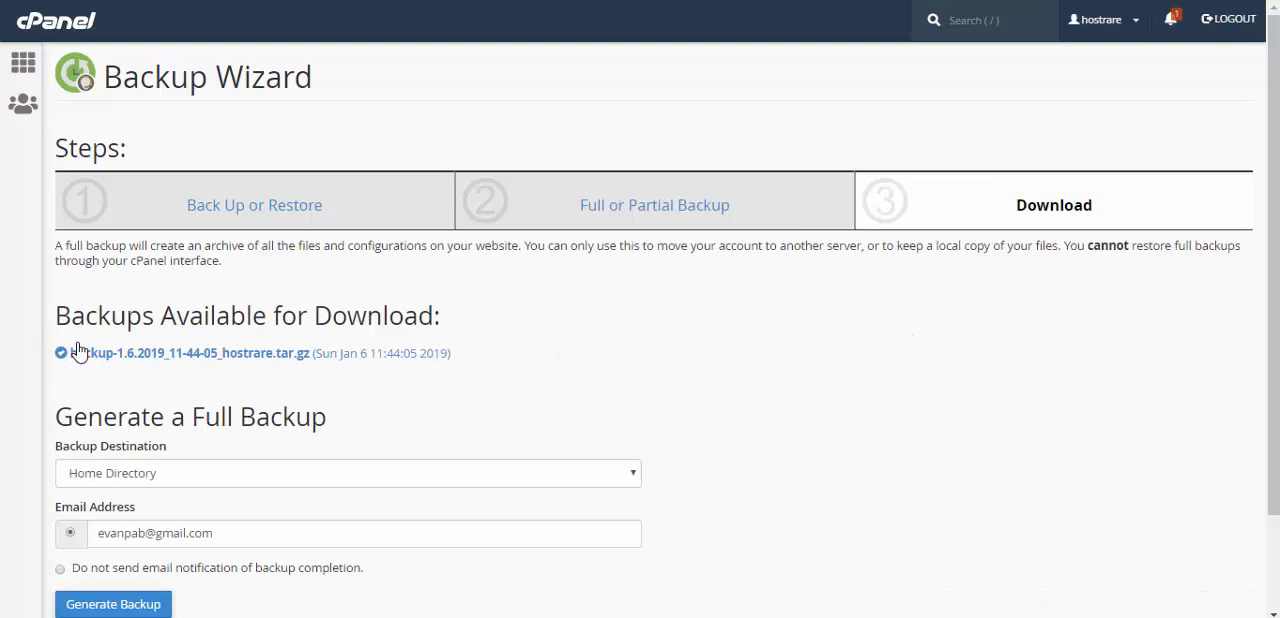
pyautogui.scroll(-2, 686, 402)
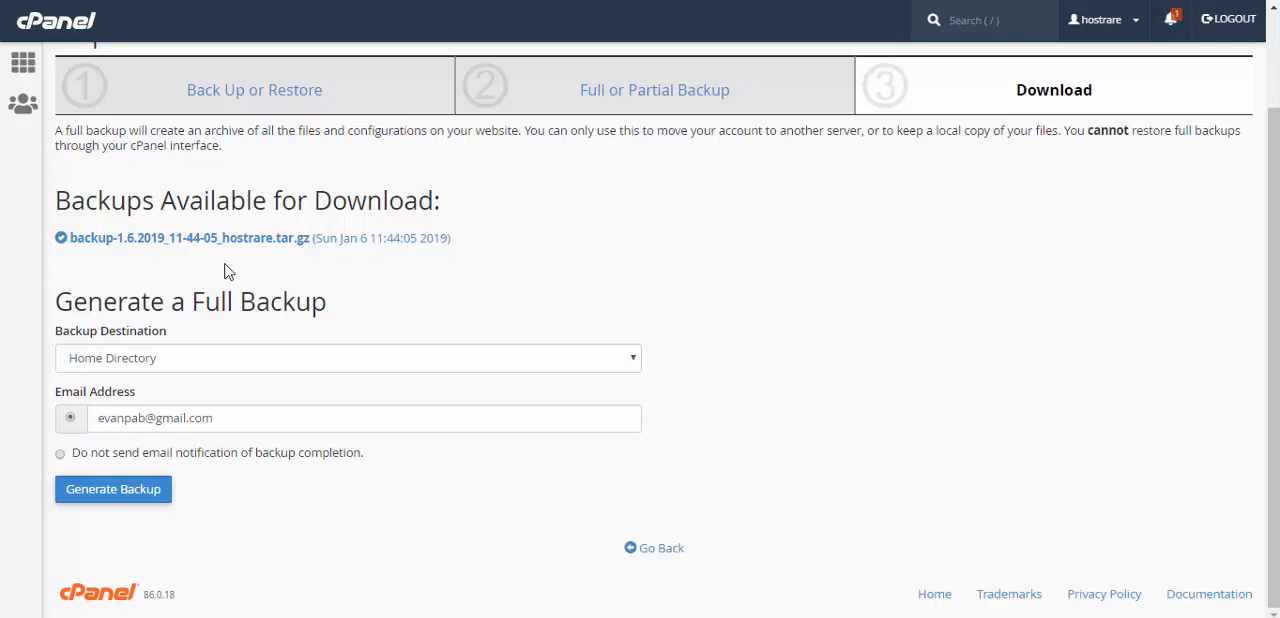
# Step: Review the backup destination options and choose Home Directory for the full backup
pyautogui.click(241, 367)
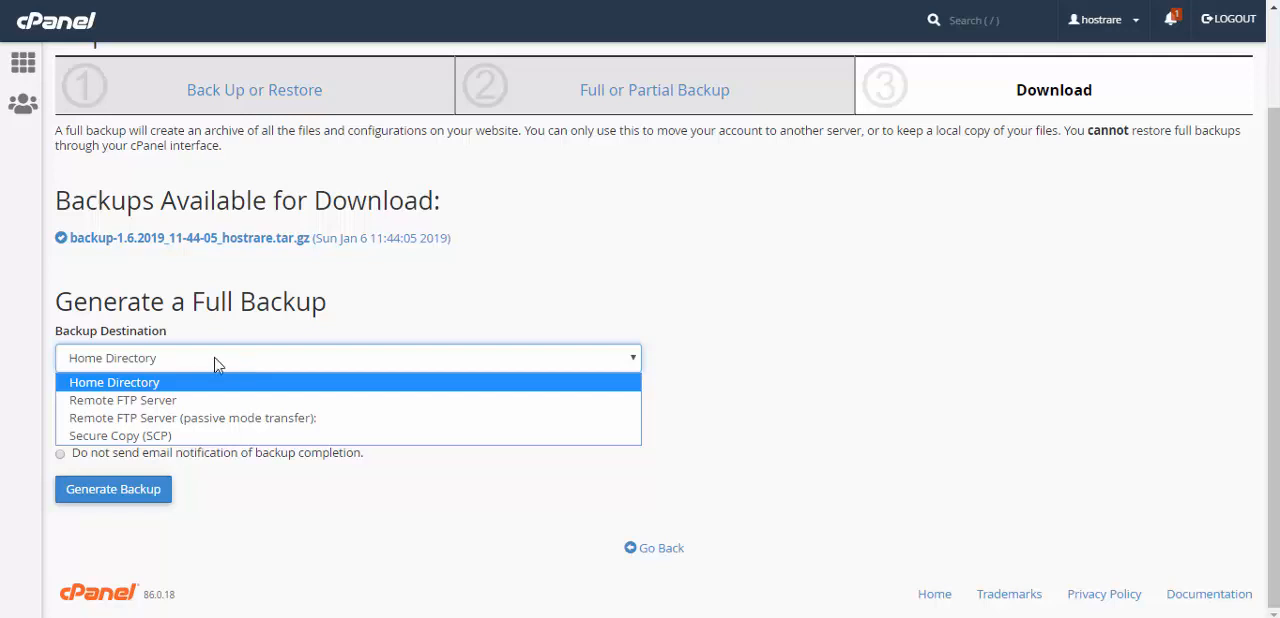
pyautogui.click(80, 334)
pyautogui.tripleClick(80, 334)
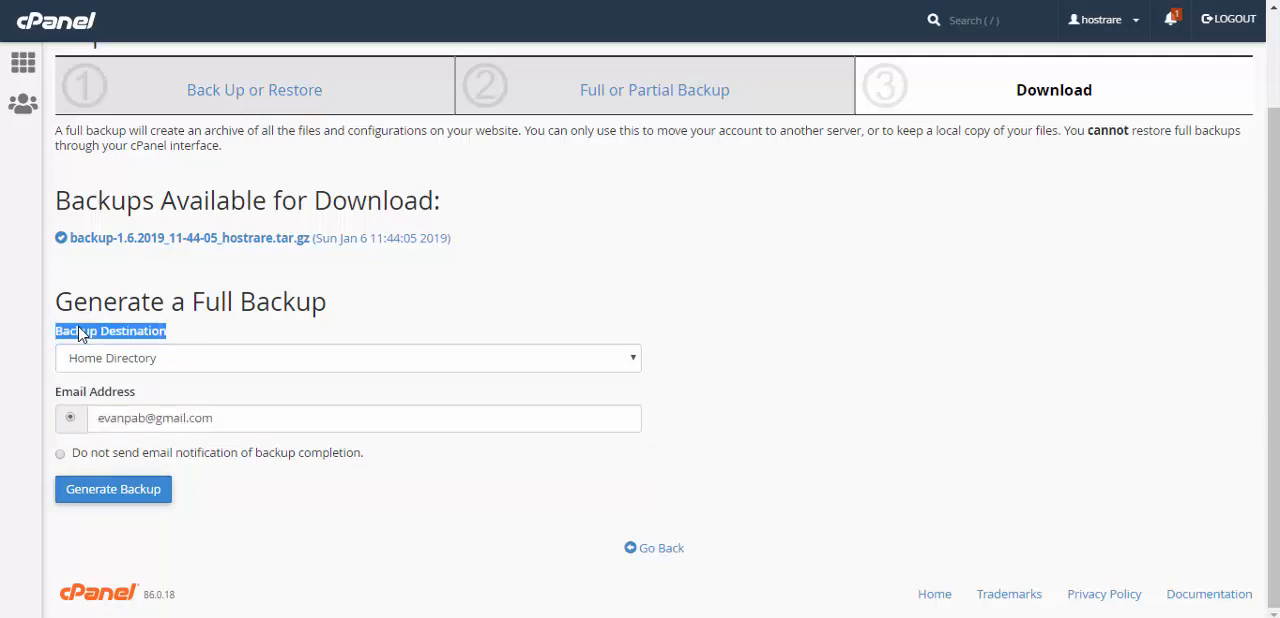
pyautogui.click(194, 366)
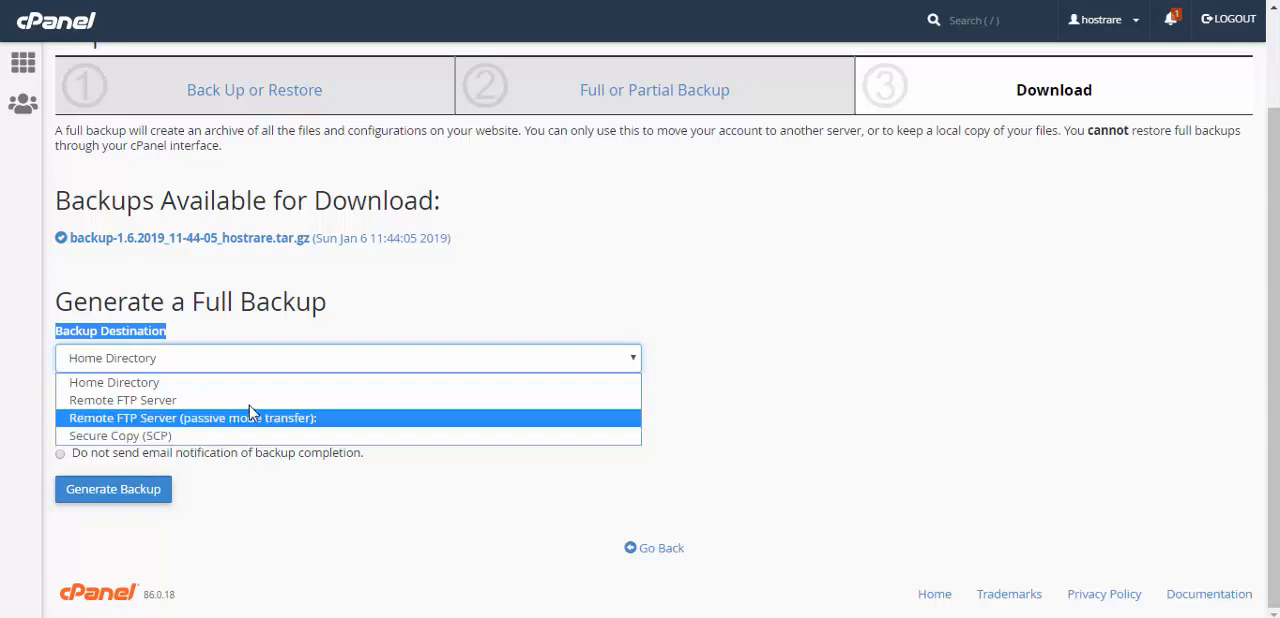
pyautogui.click(335, 303)
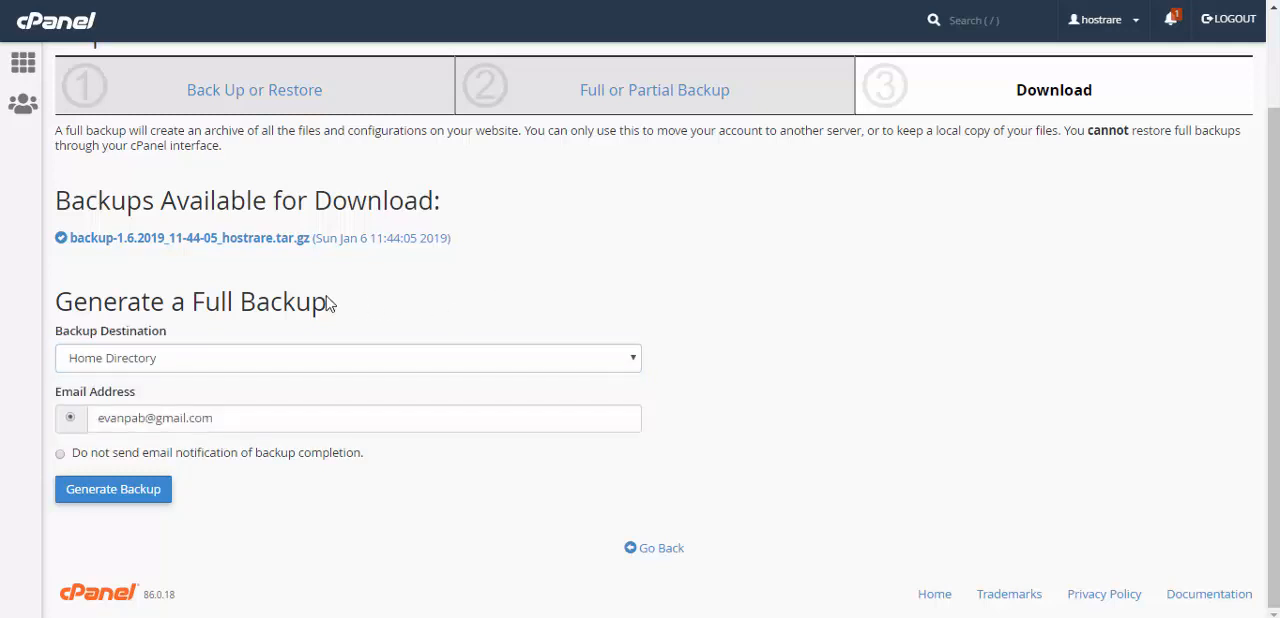
pyautogui.click(176, 371)
pyautogui.click(168, 384)
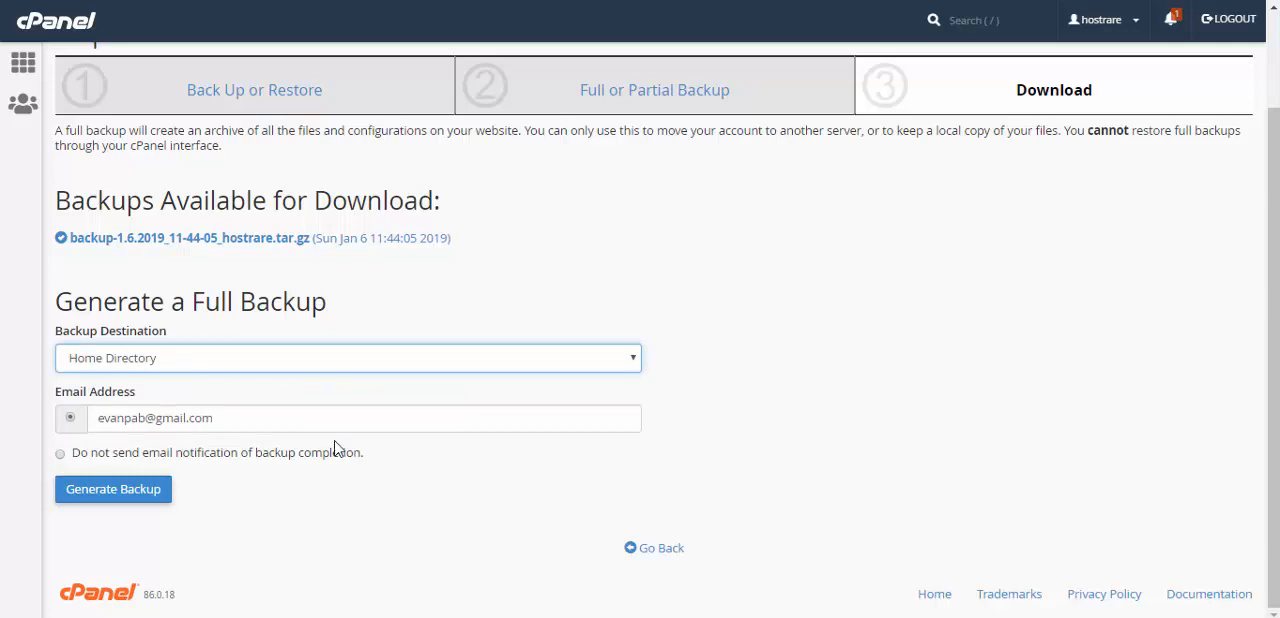
# Step: Generate the full backup with email notification of completion turned off
pyautogui.doubleClick(225, 421)
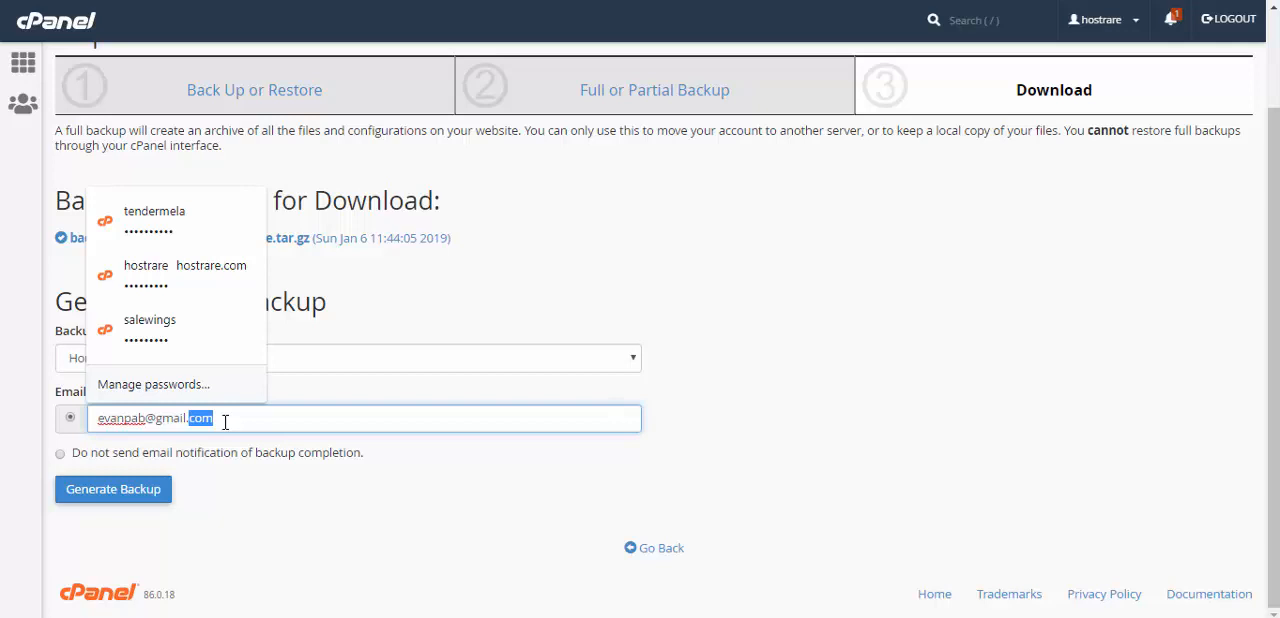
pyautogui.click(387, 400)
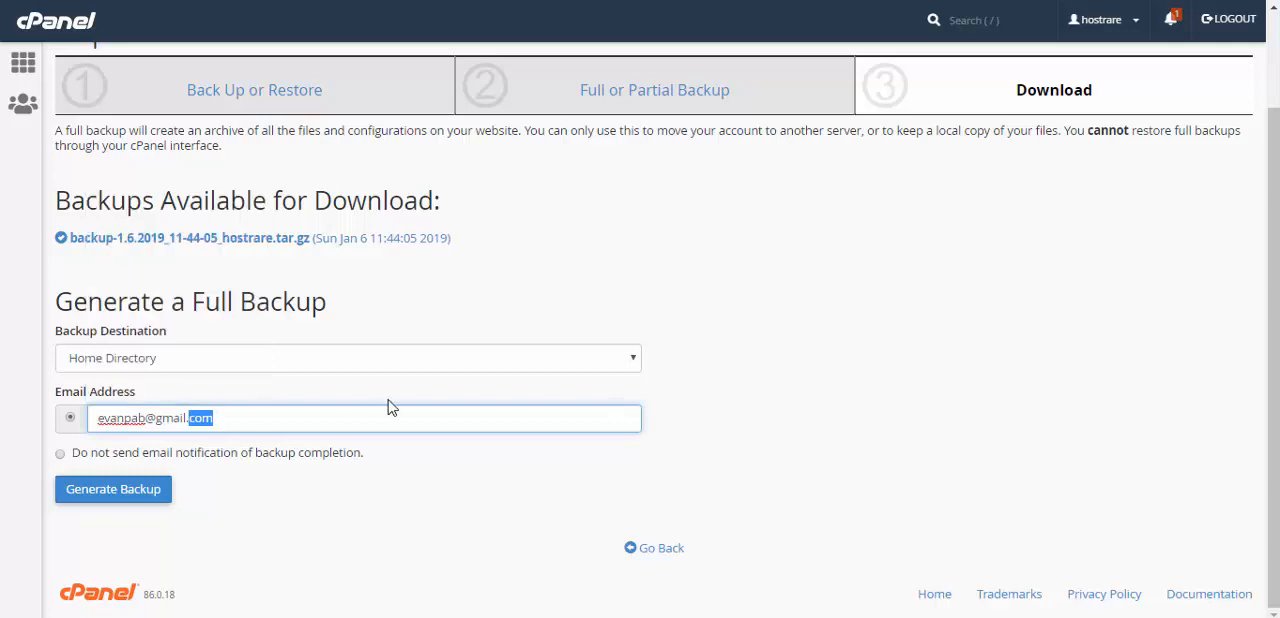
pyautogui.click(245, 422)
pyautogui.tripleClick(244, 424)
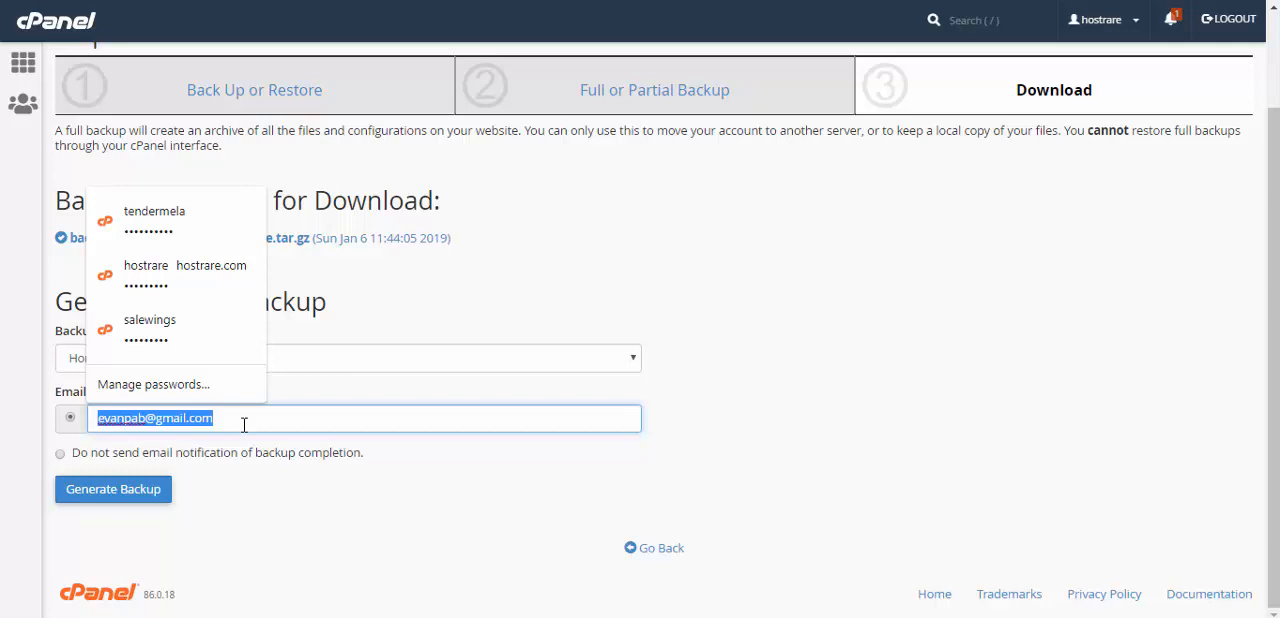
pyautogui.click(89, 458)
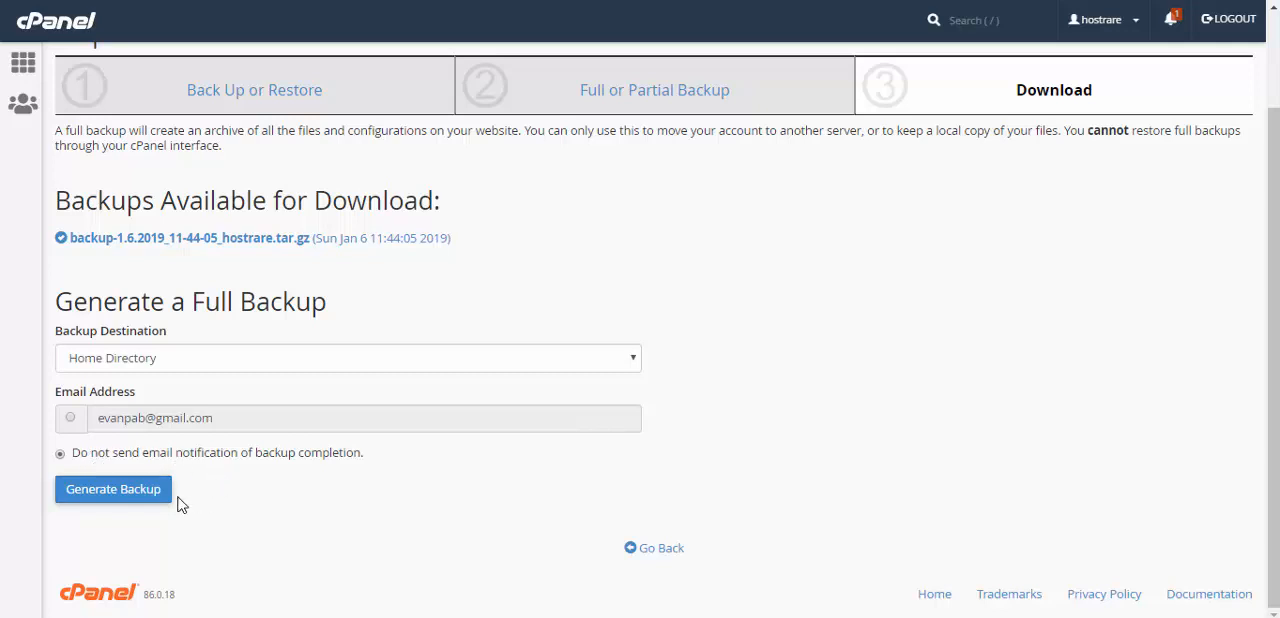
pyautogui.click(131, 505)
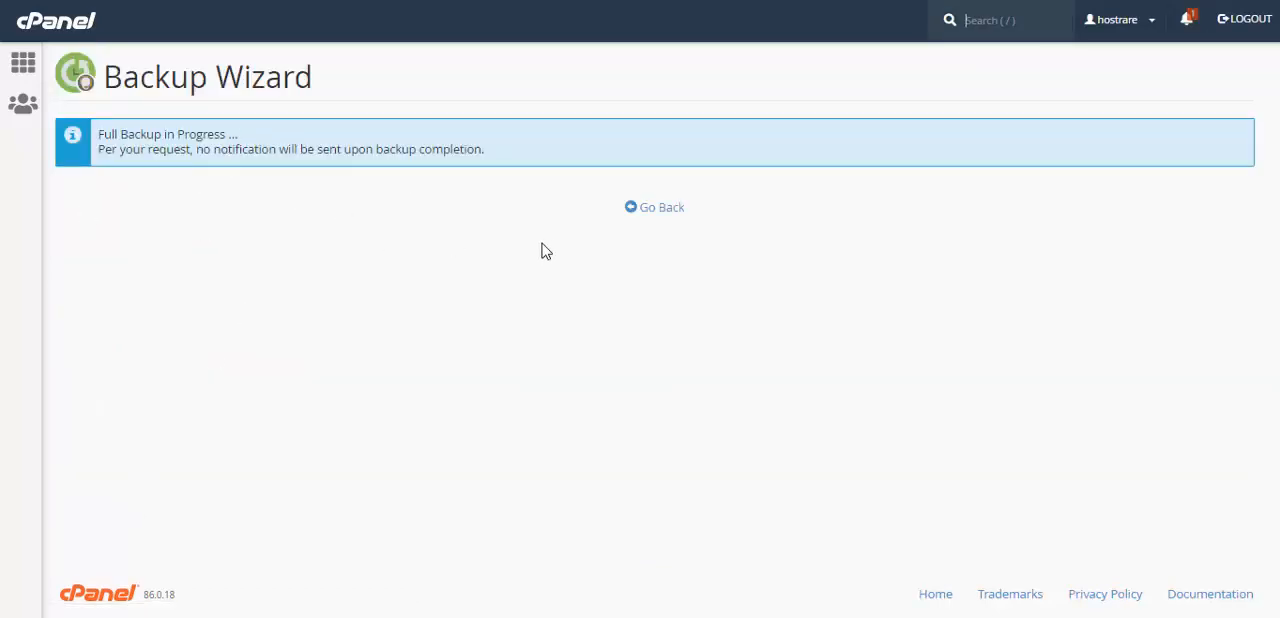
# Step: Return to the list of backups available for download, check the new backup's status and reload the page
pyautogui.click(676, 216)
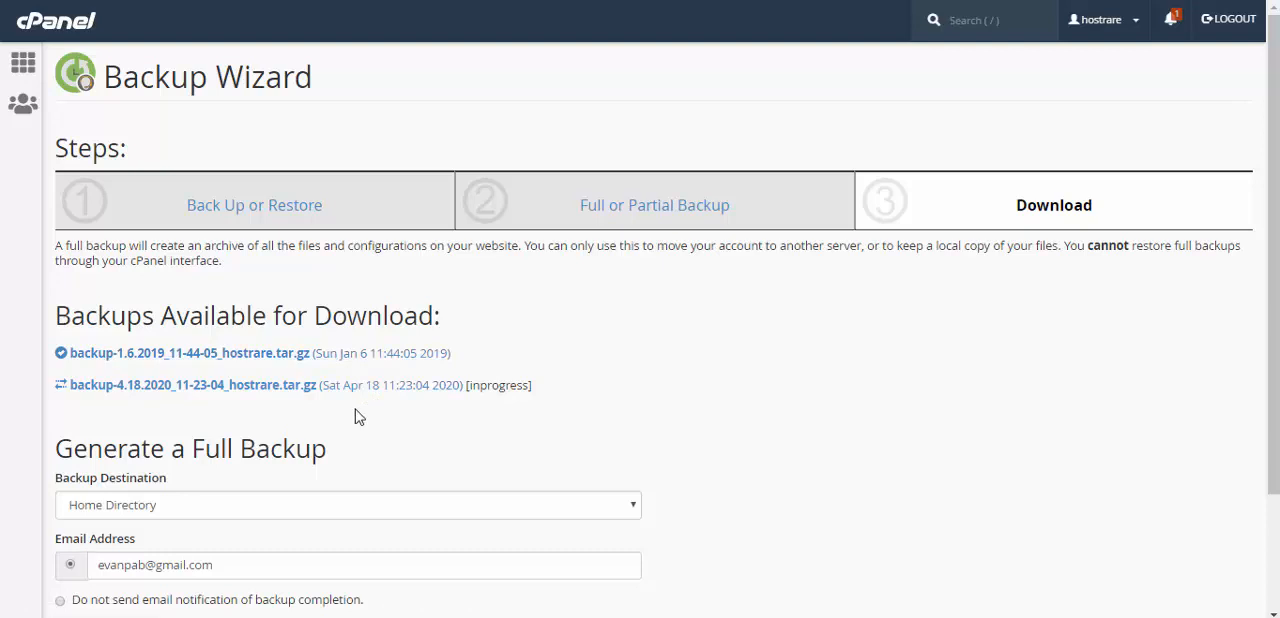
pyautogui.doubleClick(501, 386)
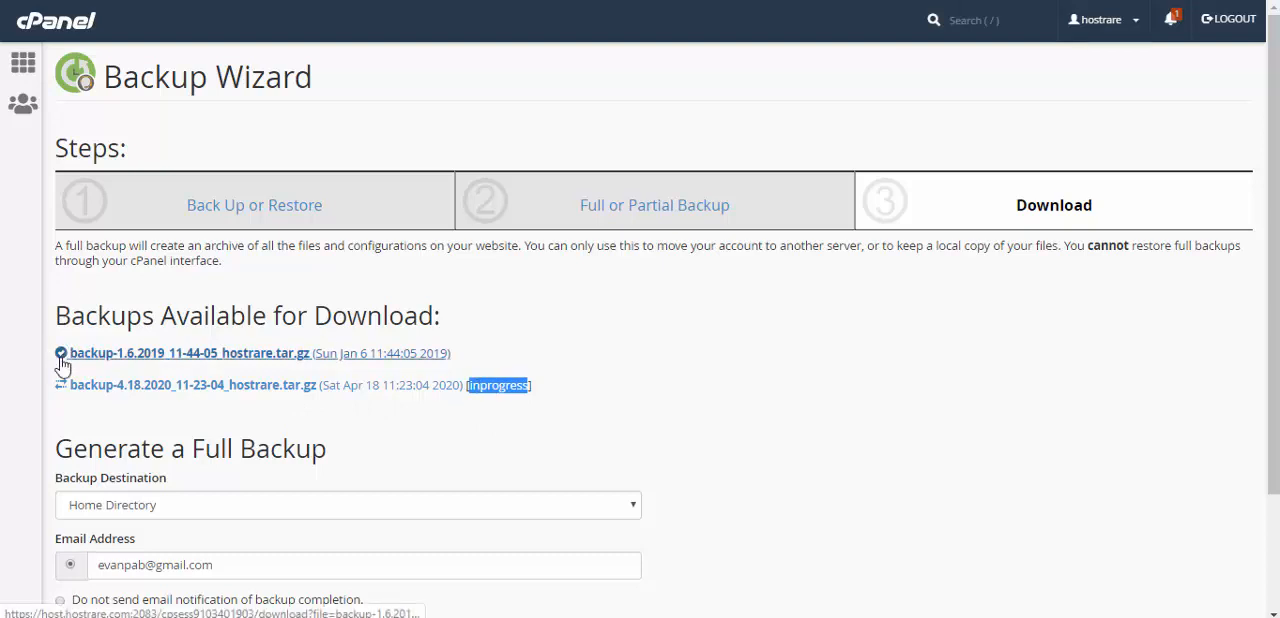
pyautogui.scroll(-2, 574, 430)
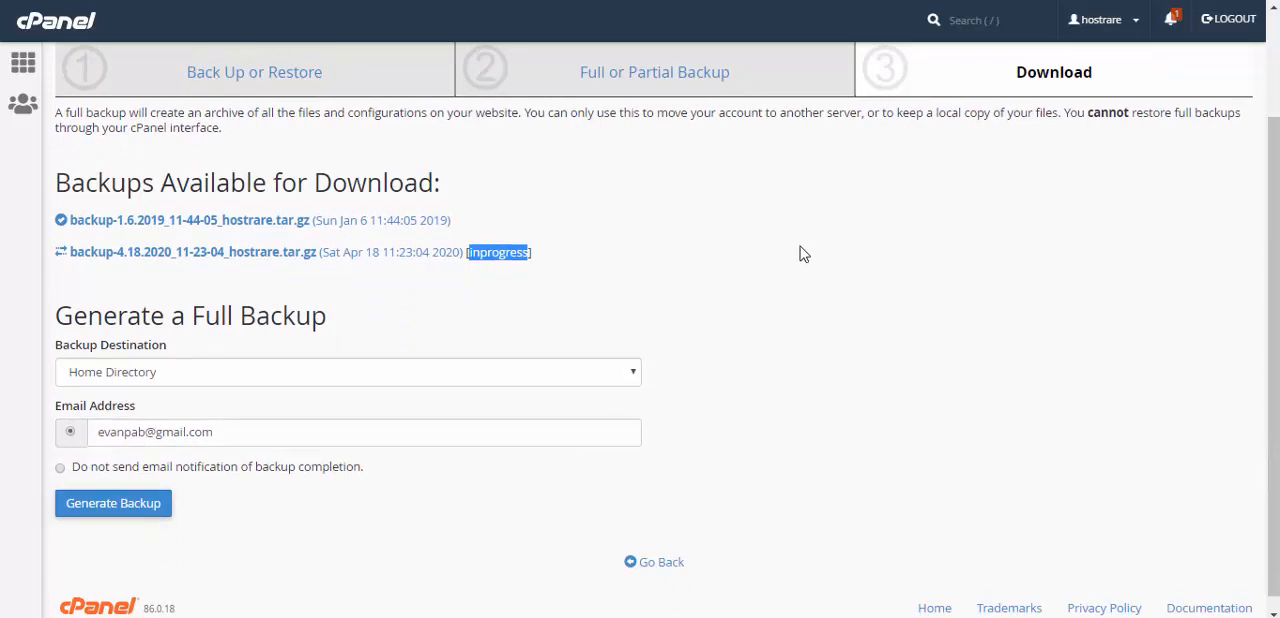
pyautogui.scroll(1, 628, 232)
pyautogui.scroll(-1, 628, 227)
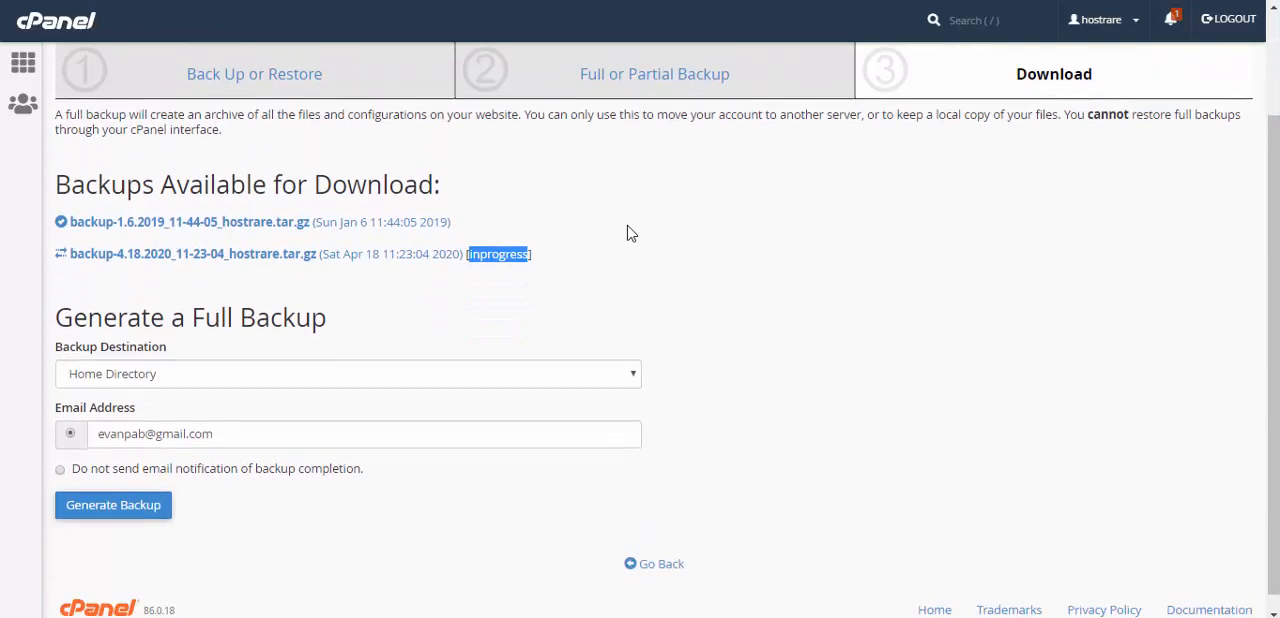
pyautogui.rightClick(628, 227)
pyautogui.click(701, 290)
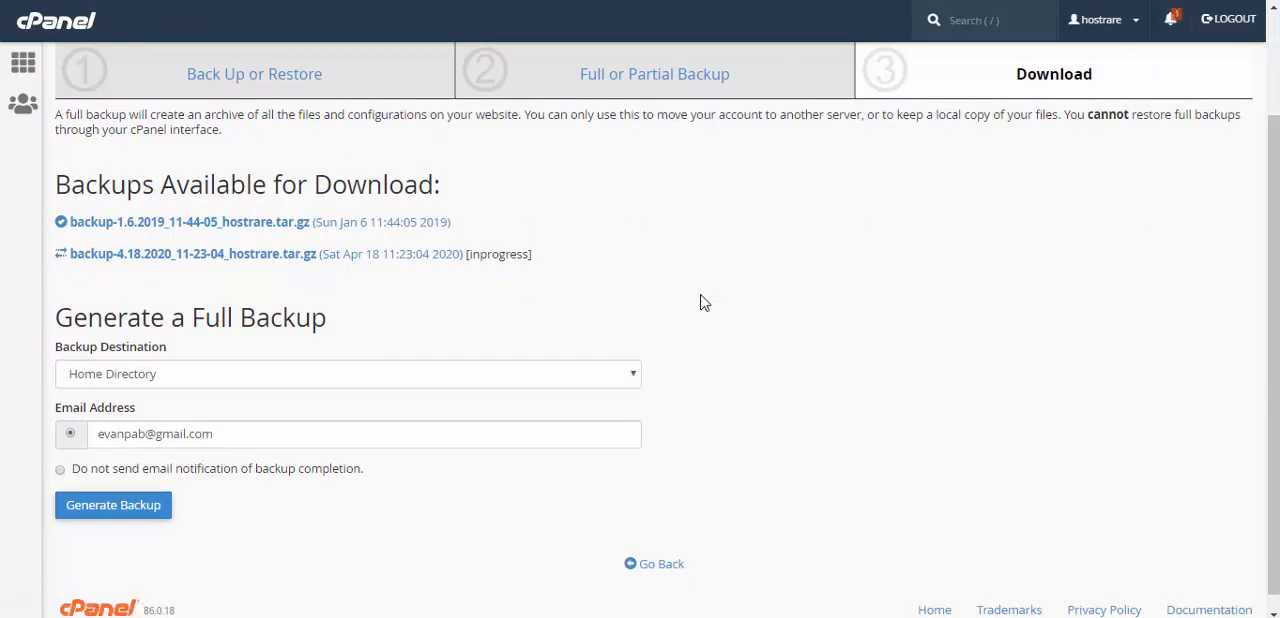
pyautogui.scroll(1, 620, 234)
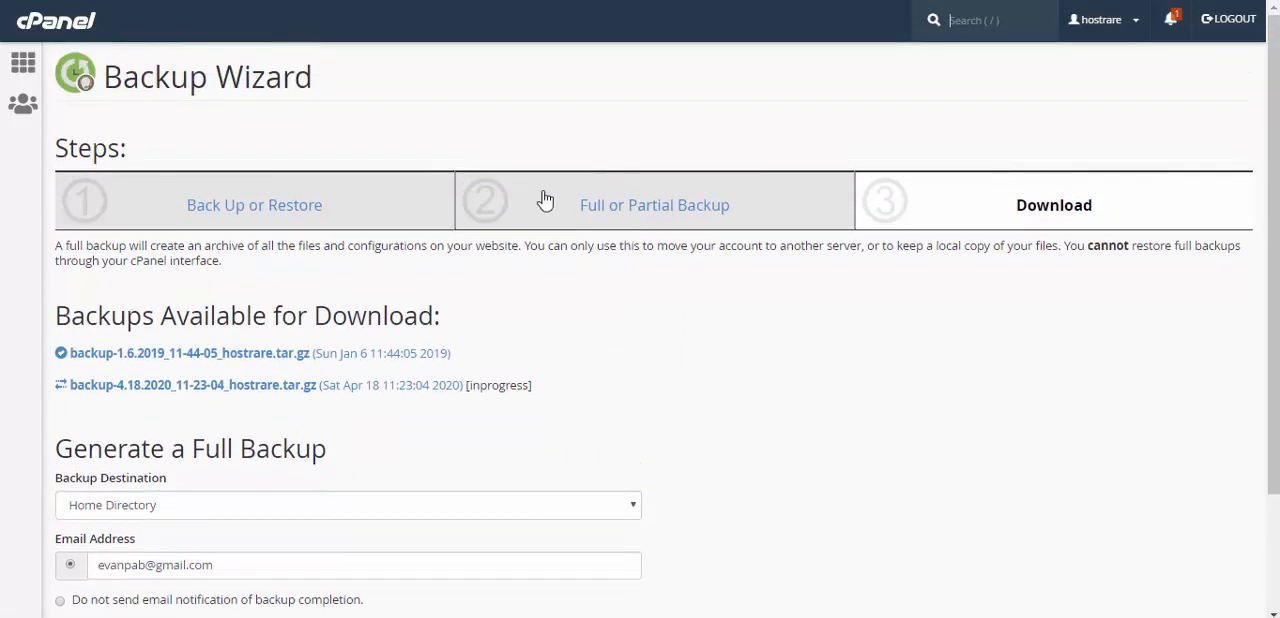
# Step: Open File Manager from the cPanel home page and locate the backup archives in the account's home directory
pyautogui.click(65, 36)
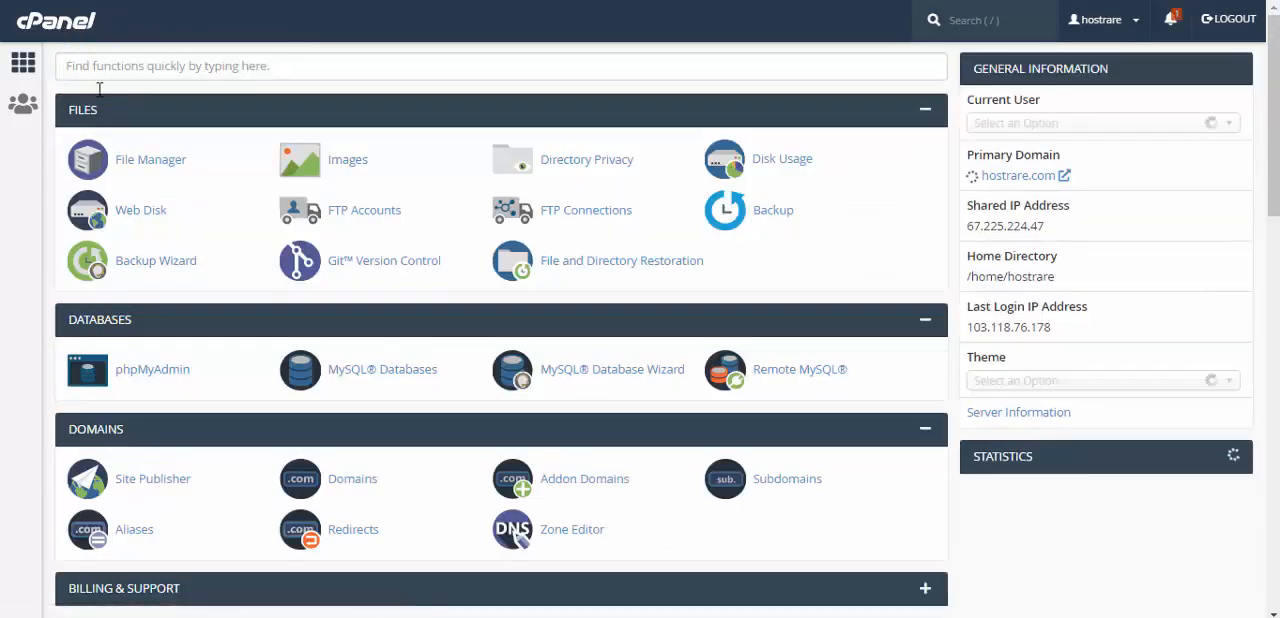
pyautogui.click(139, 163)
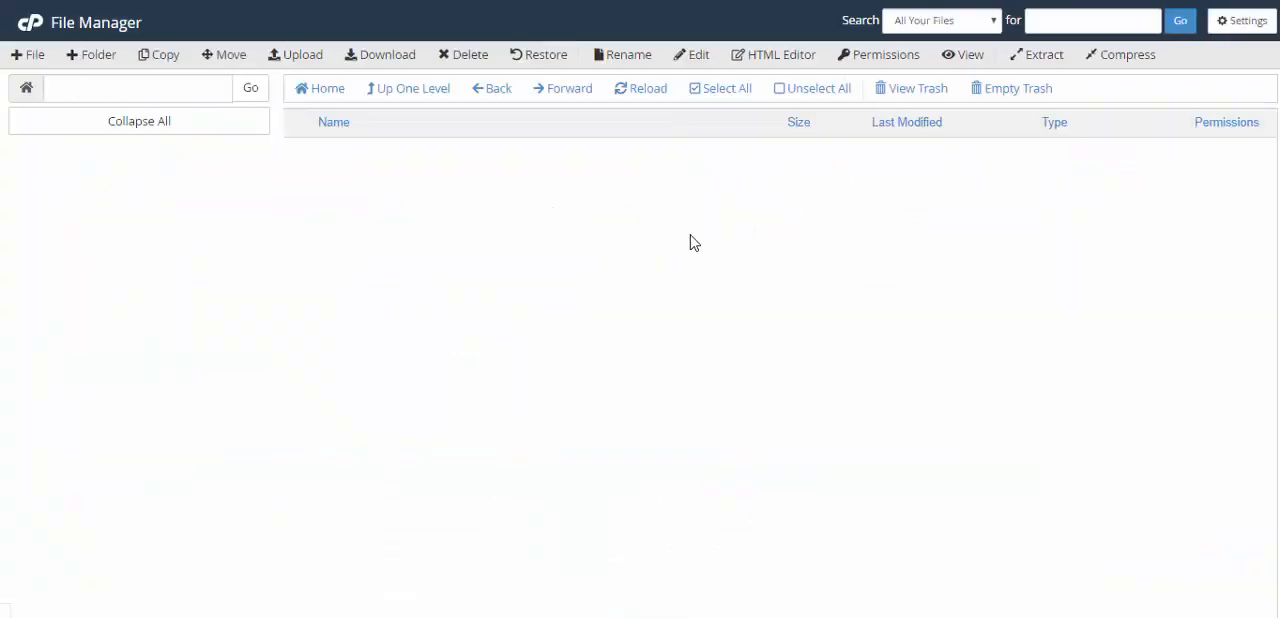
pyautogui.click(428, 91)
pyautogui.scroll(-3, 530, 363)
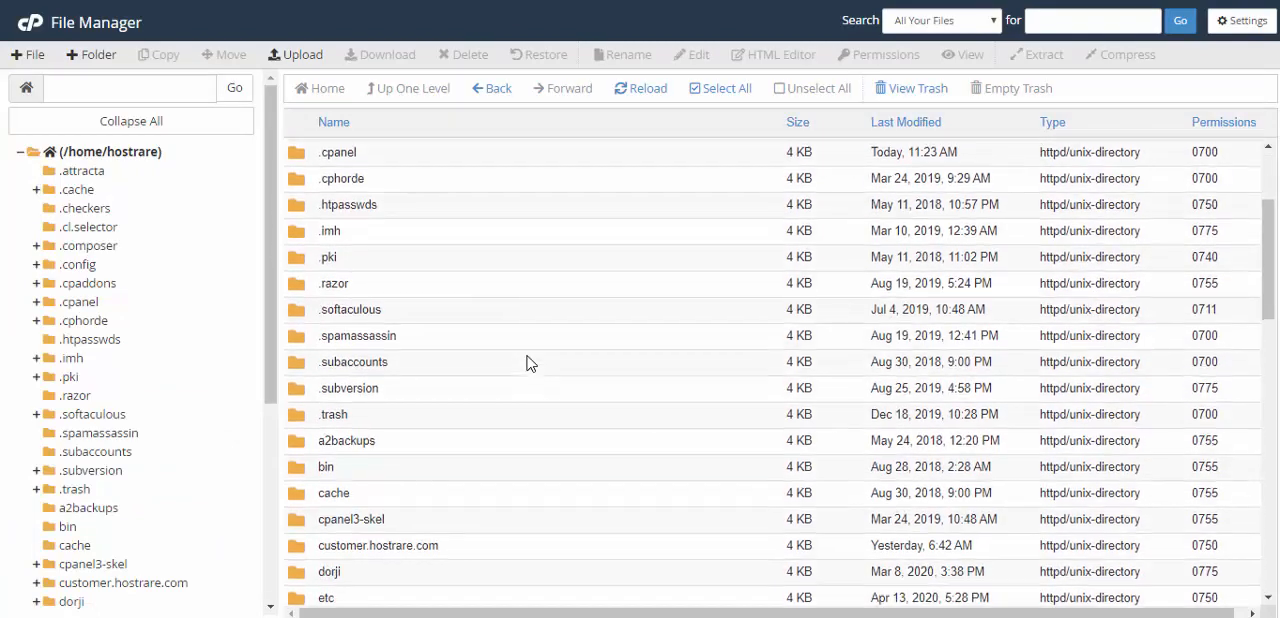
pyautogui.scroll(-6, 530, 363)
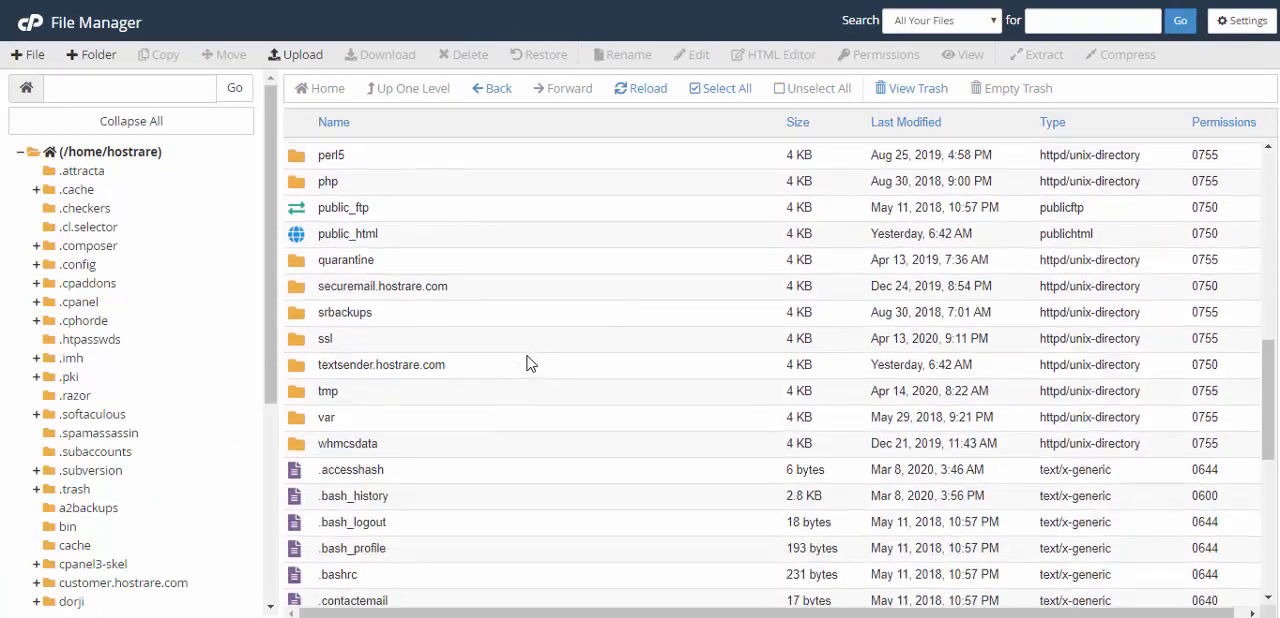
pyautogui.scroll(-3, 530, 363)
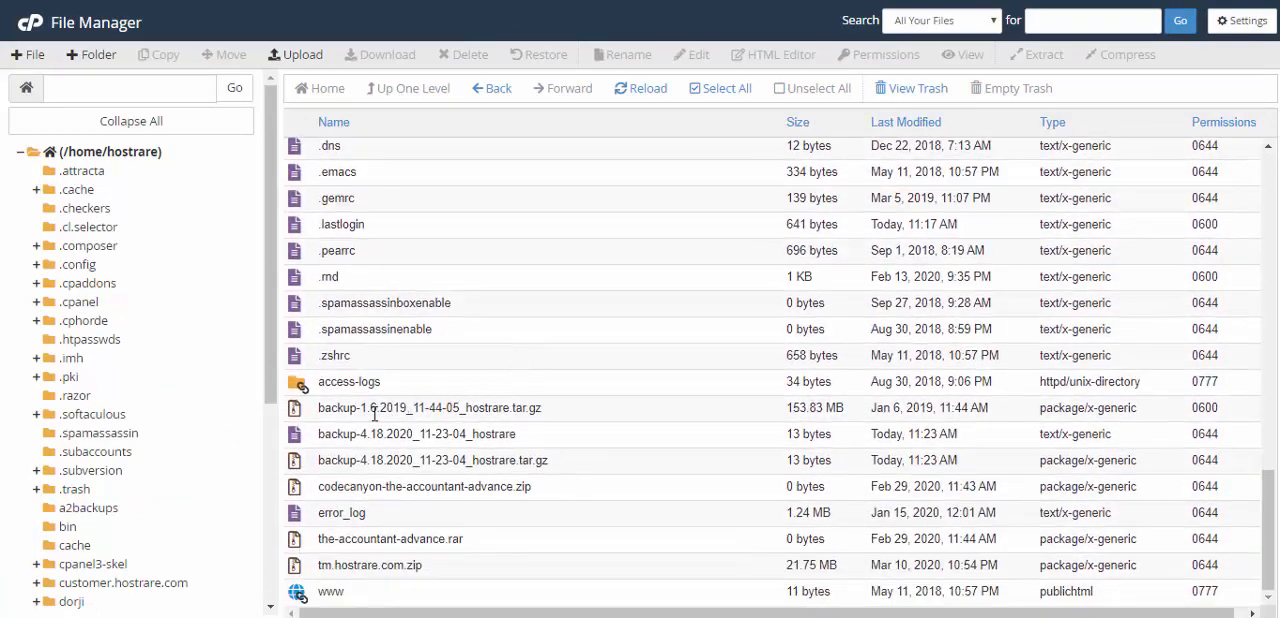
pyautogui.click(320, 411)
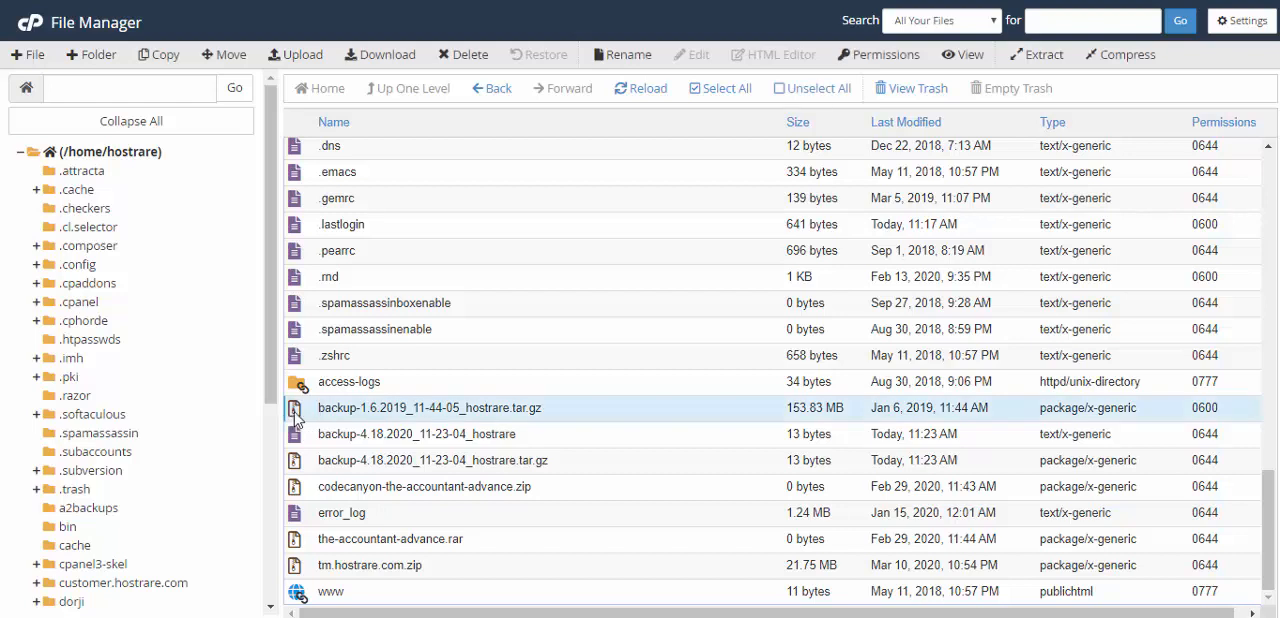
pyautogui.click(302, 414)
pyautogui.click(310, 418)
pyautogui.click(308, 462)
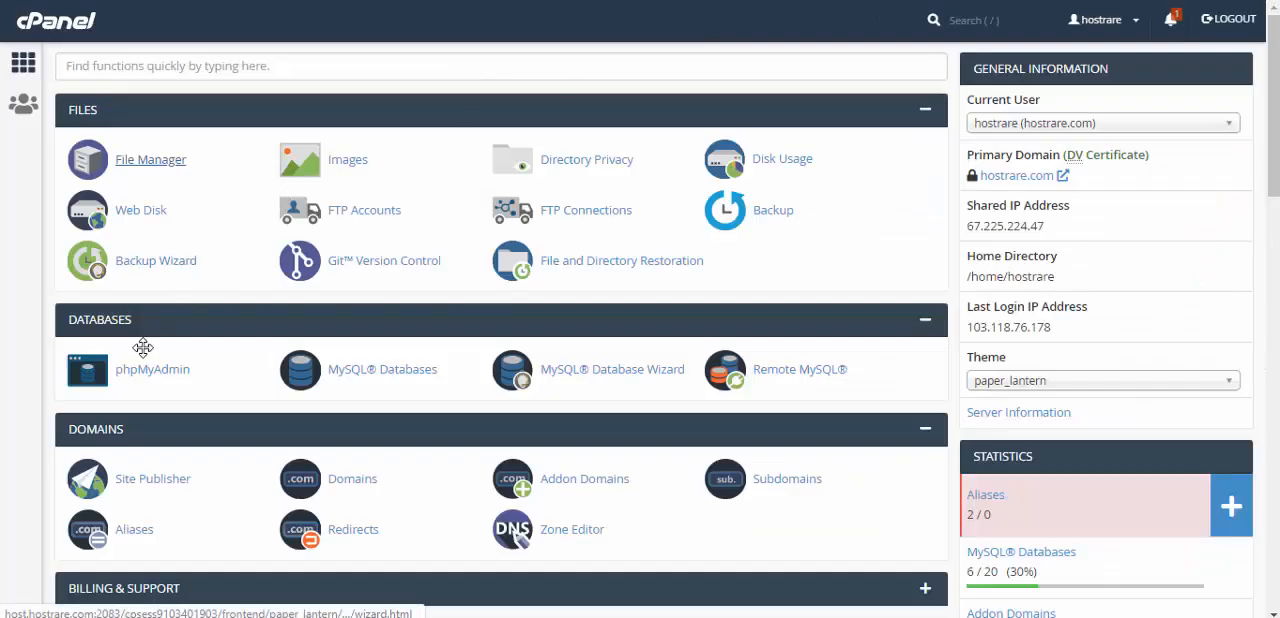
# Step: Reopen the Backup Wizard's full backup page to check the progress of the new backup
pyautogui.click(176, 266)
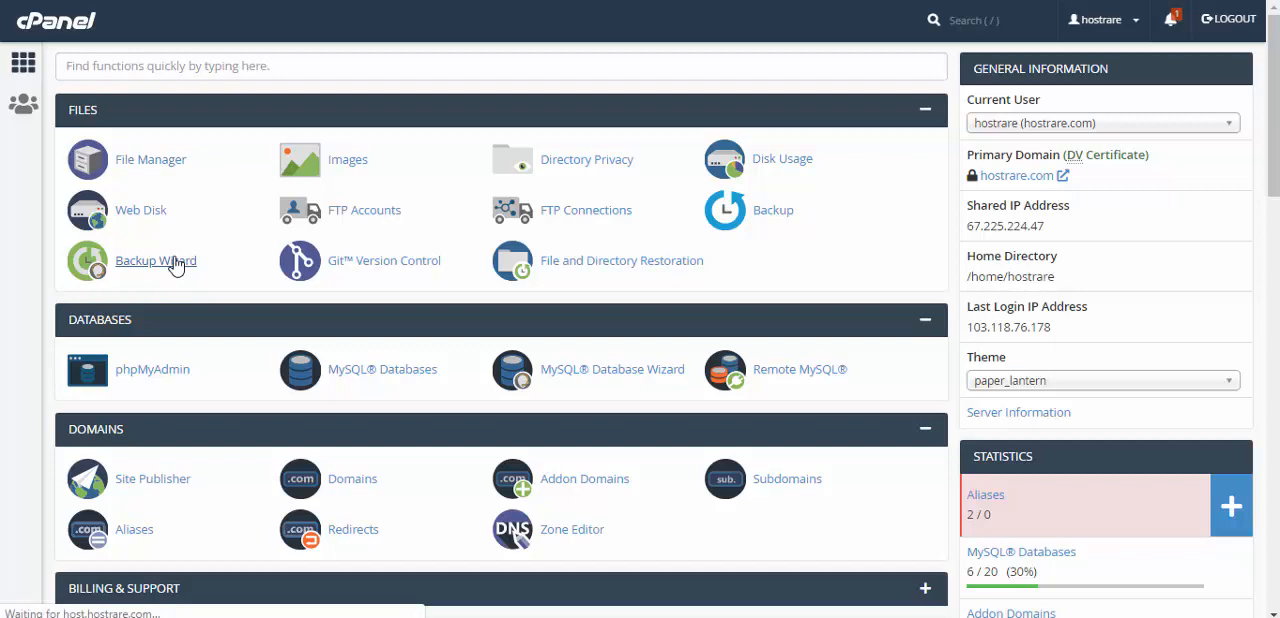
pyautogui.click(88, 401)
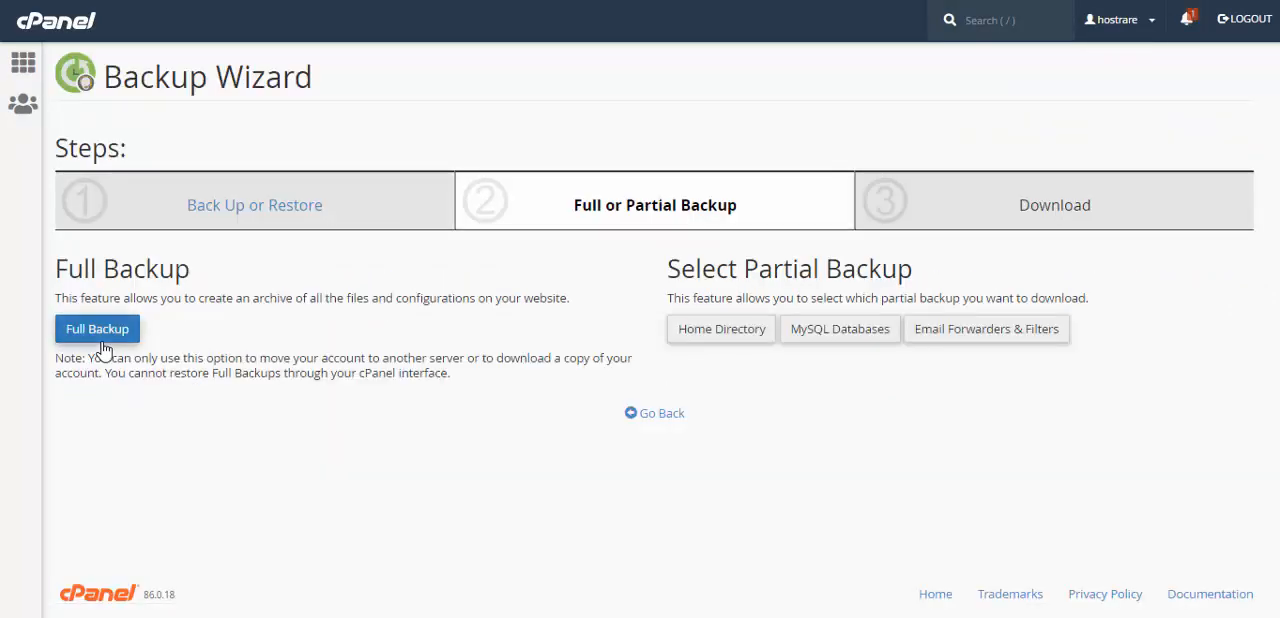
pyautogui.click(101, 338)
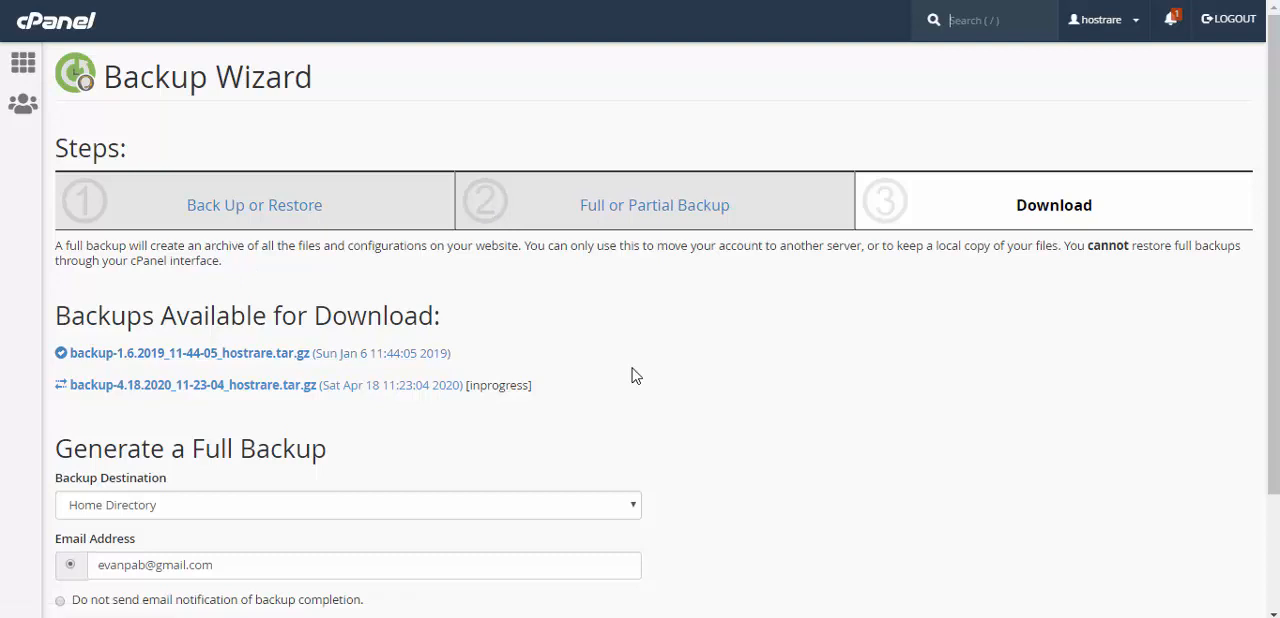
# Step: Return to the wizard's Back Up or Restore stage and proceed to the choice of full or partial backup
pyautogui.click(240, 209)
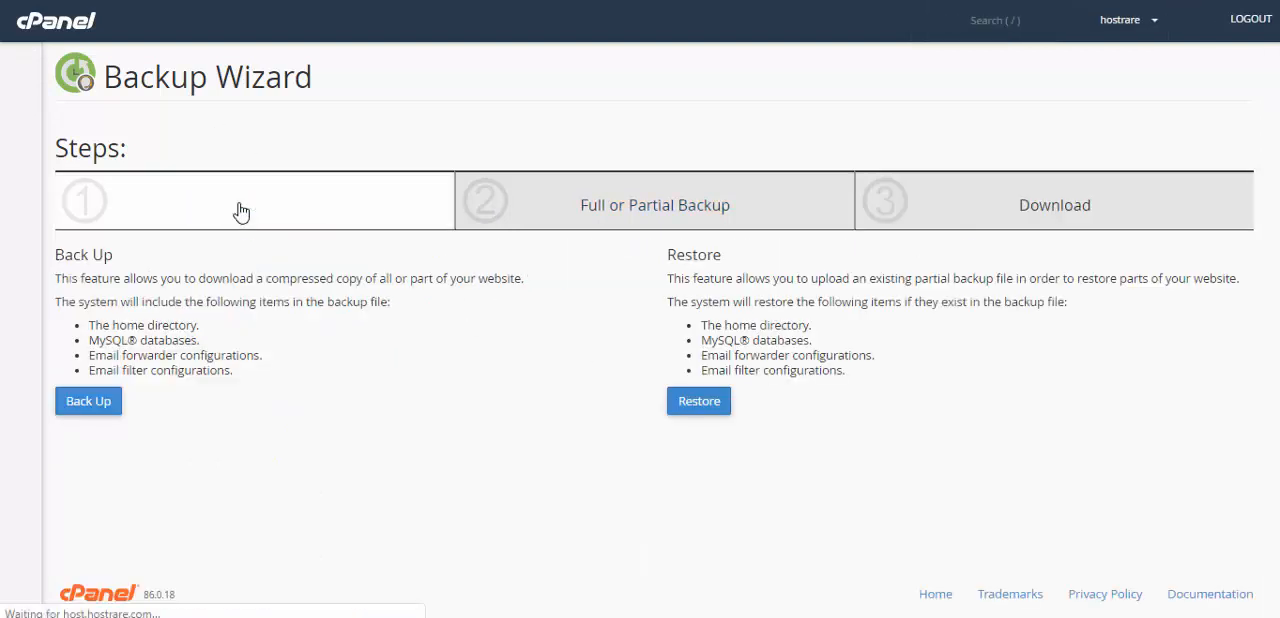
pyautogui.click(82, 405)
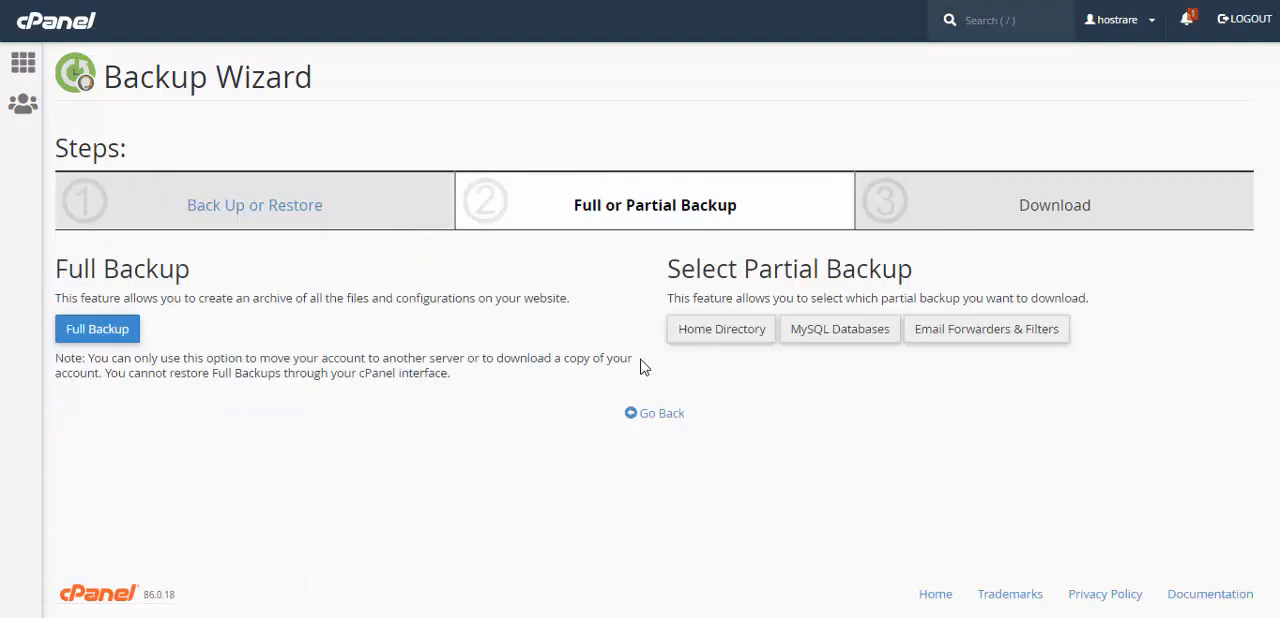